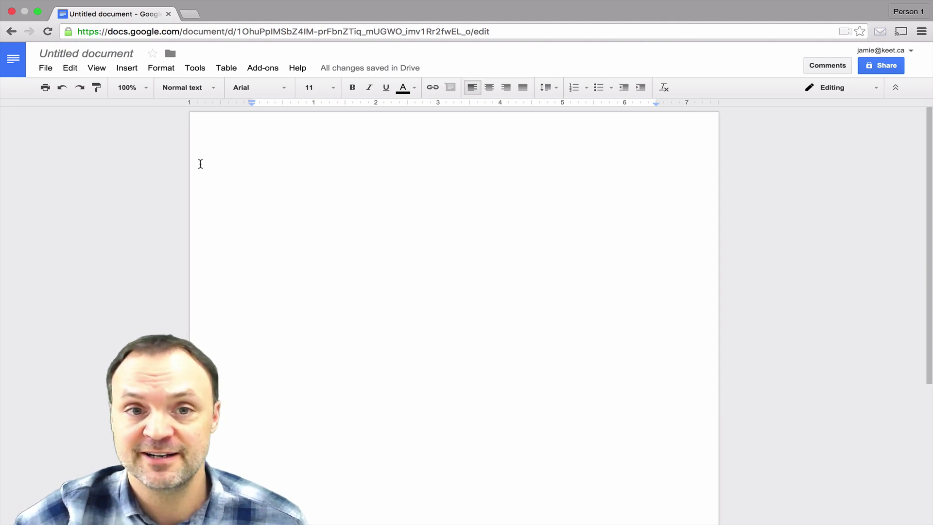
# Step: Turn on Voice typing from the Tools menu to show the microphone widget
pyautogui.click(196, 73)
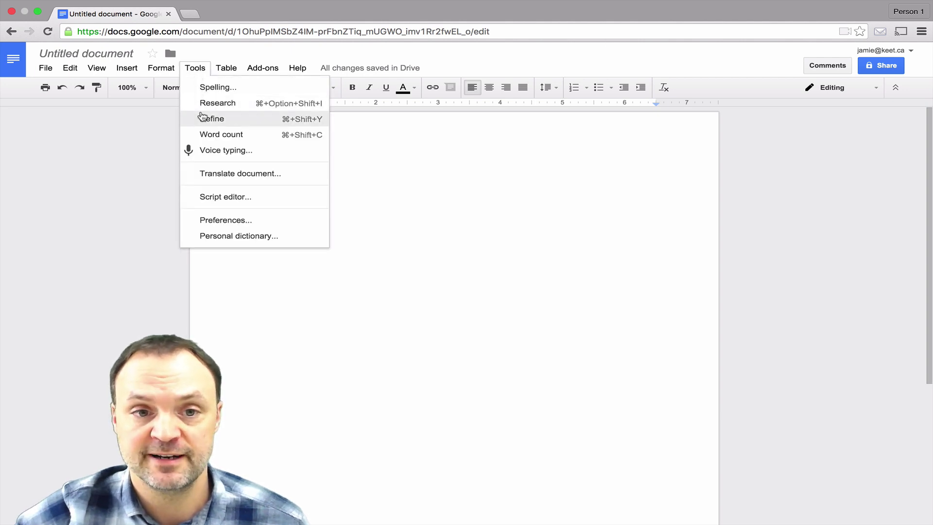
pyautogui.click(235, 154)
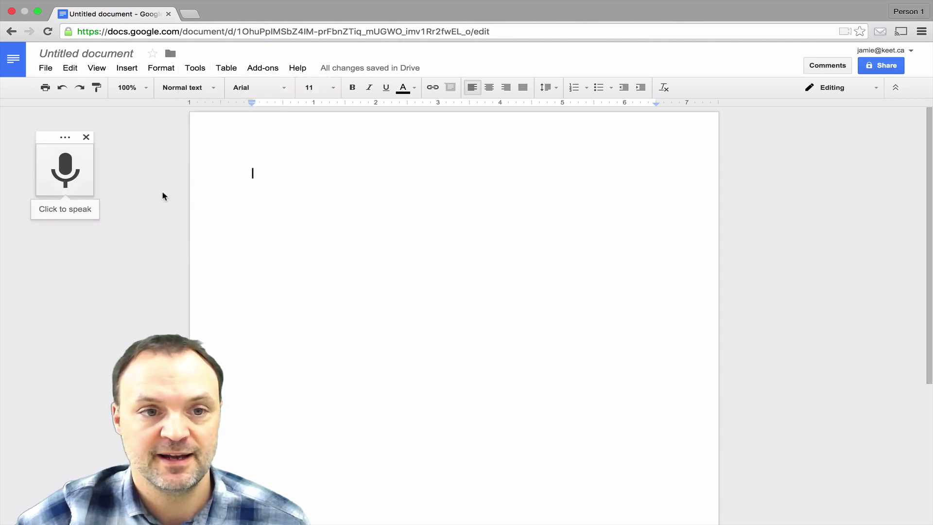
# Step: Dictate "Welcome to my new video on voice typing." and "There's some pretty cool features!"
pyautogui.click(66, 165)
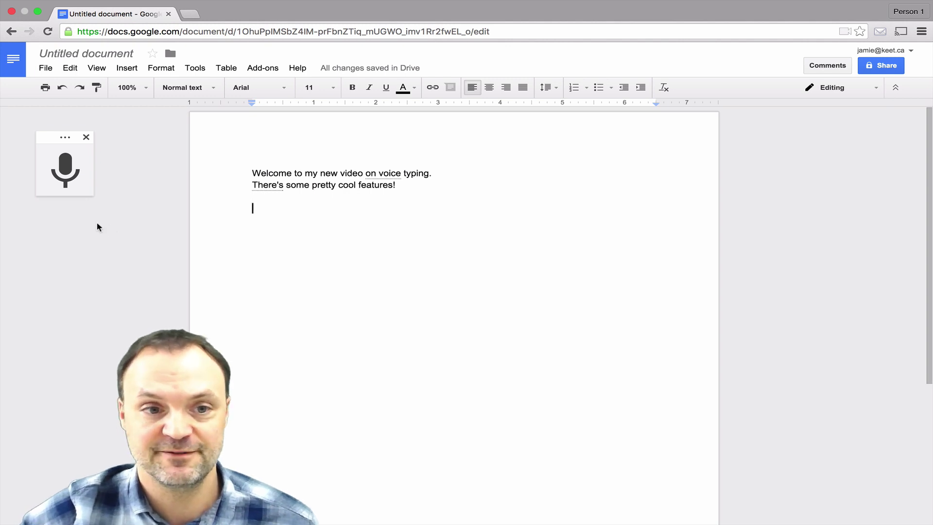
# Step: Open the "Type with your voice" help article and dock it at the right edge
pyautogui.moveTo(83, 187)
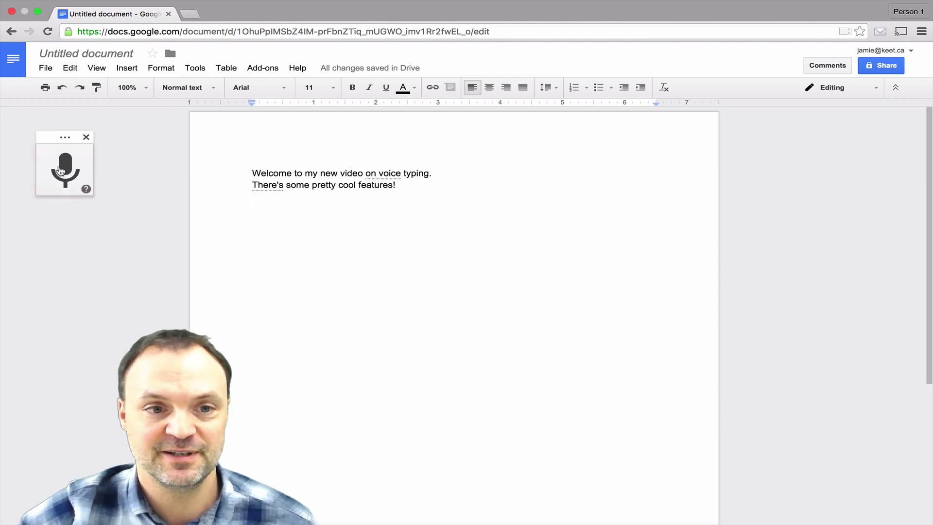
pyautogui.click(87, 190)
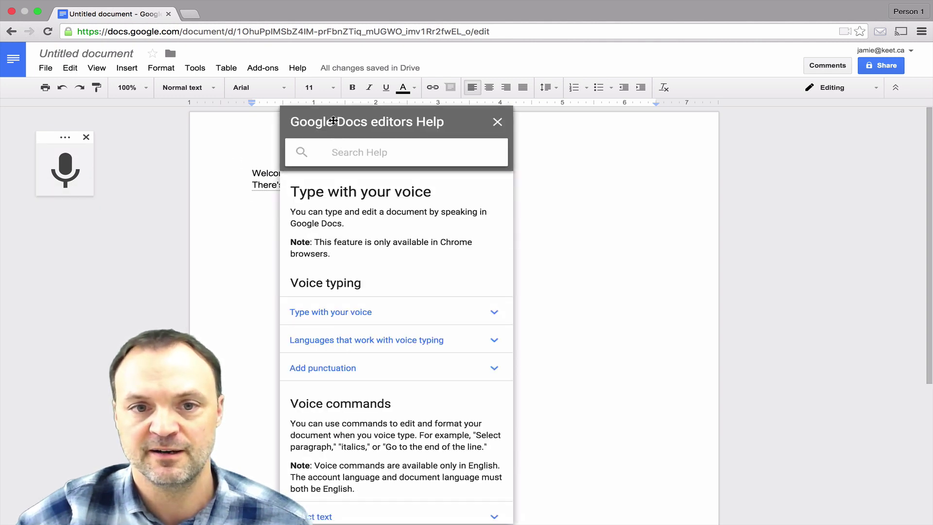
pyautogui.moveTo(333, 121); pyautogui.dragTo(736, 104)
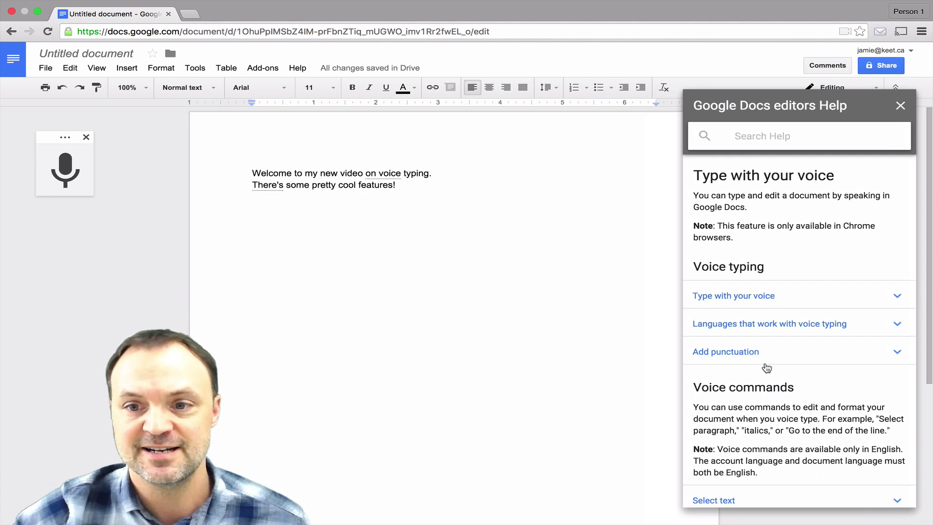
pyautogui.scroll(-3, 770, 369)
pyautogui.scroll(2, 776, 371)
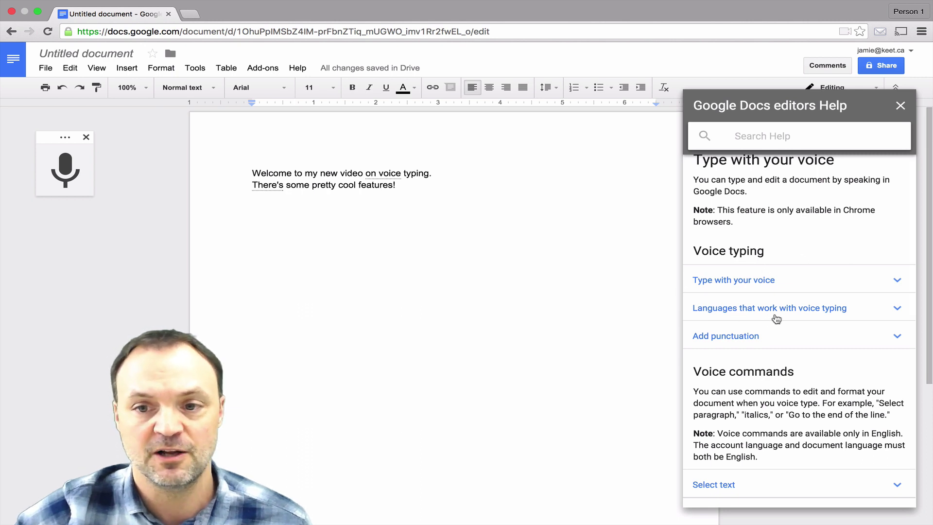
pyautogui.scroll(-2, 780, 348)
pyautogui.scroll(-4, 780, 348)
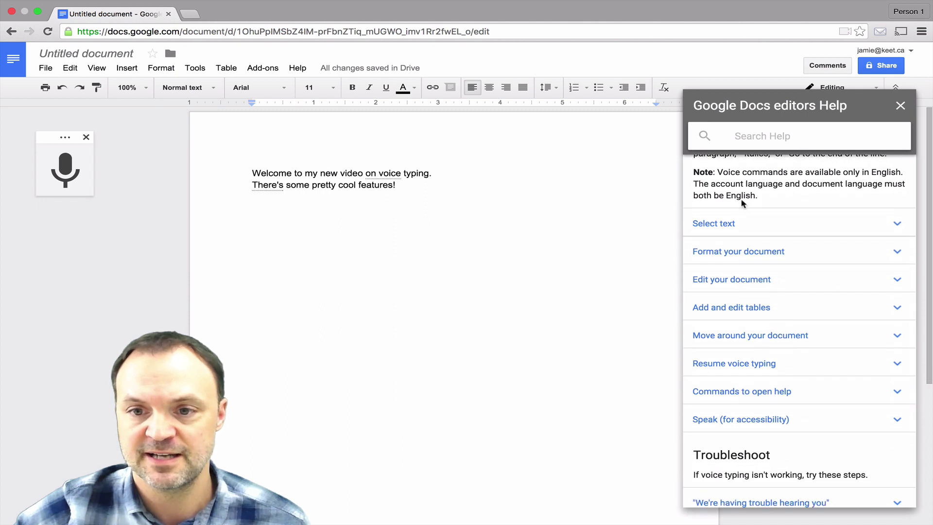
# Step: Expand the help's Select text section and scroll through its commands
pyautogui.click(789, 232)
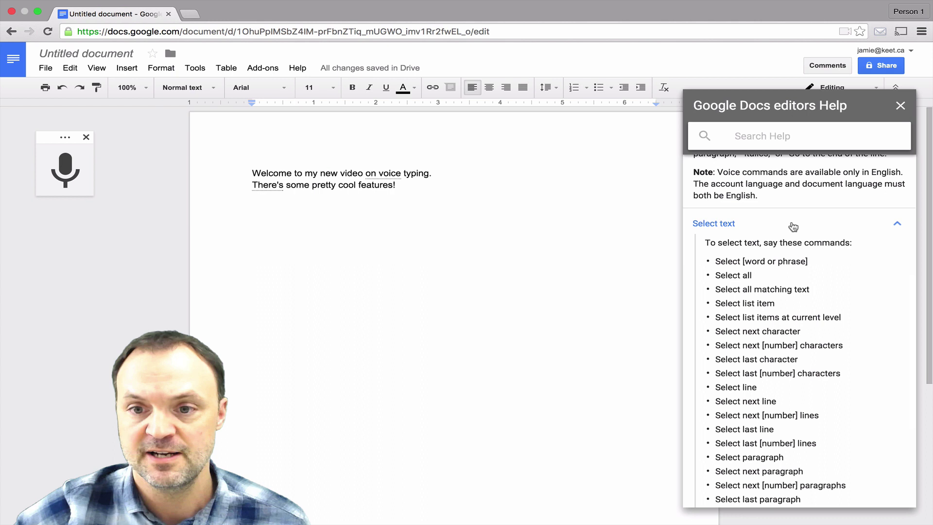
pyautogui.scroll(-1, 766, 256)
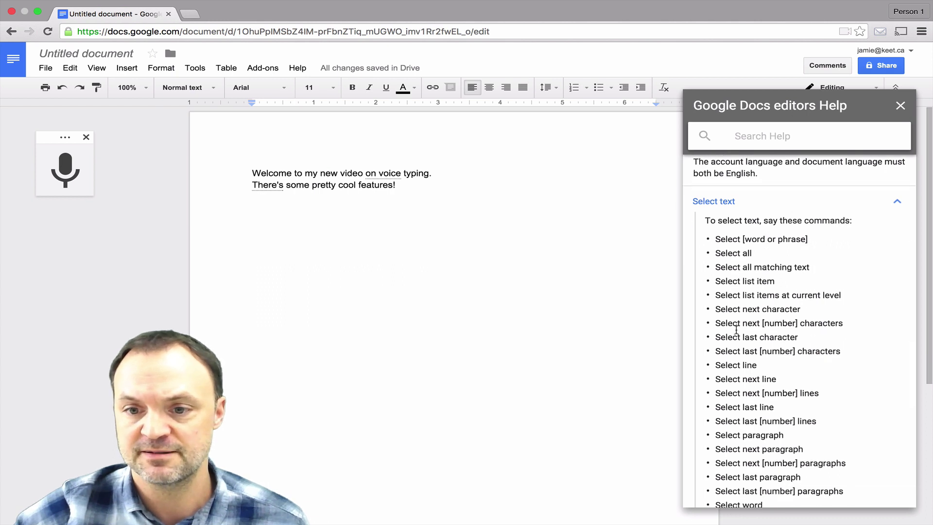
pyautogui.scroll(-4, 743, 298)
pyautogui.scroll(-1, 744, 298)
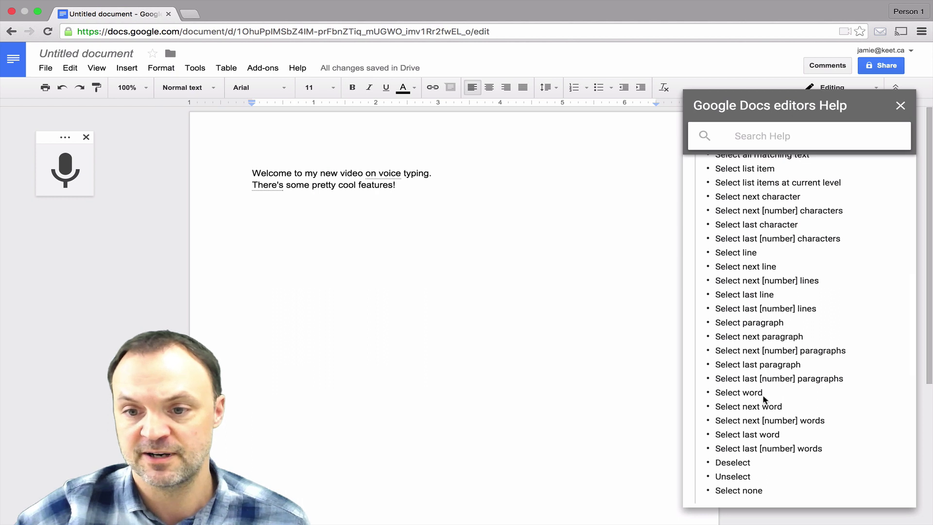
pyautogui.scroll(-5, 782, 415)
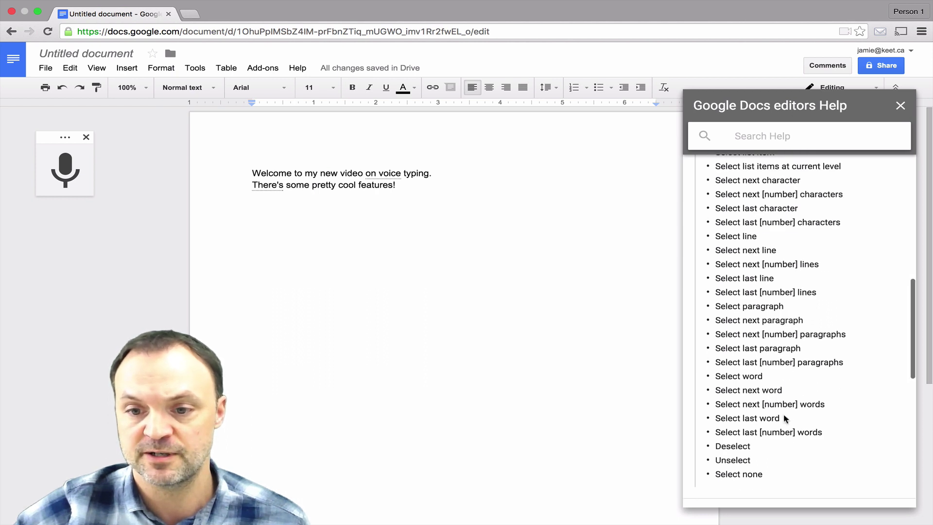
# Step: Expand the Format your document section and scroll through its formatting commands
pyautogui.click(771, 394)
pyautogui.scroll(-5, 767, 396)
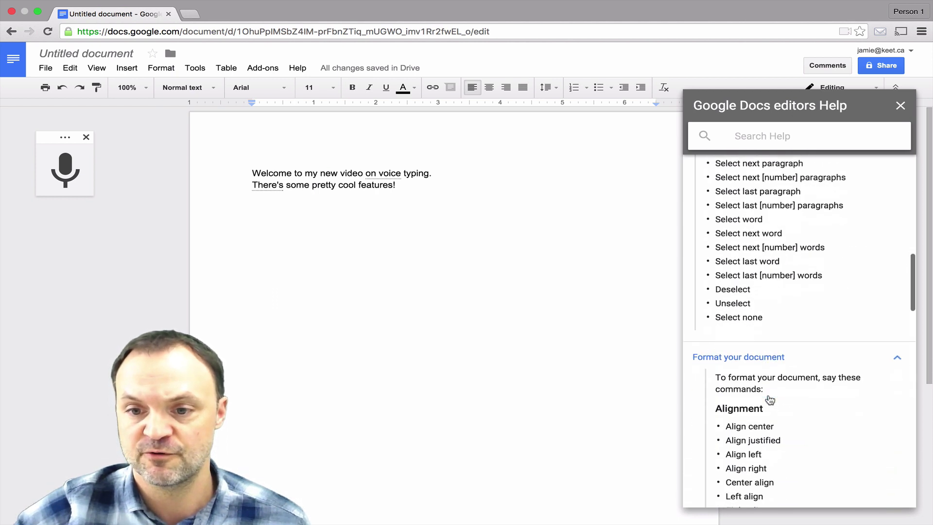
pyautogui.scroll(-1, 808, 378)
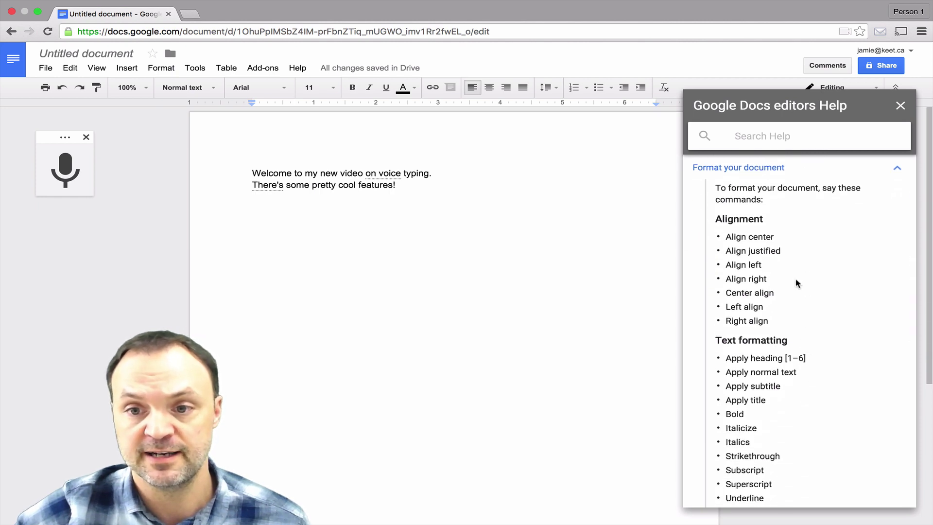
pyautogui.scroll(-1, 804, 307)
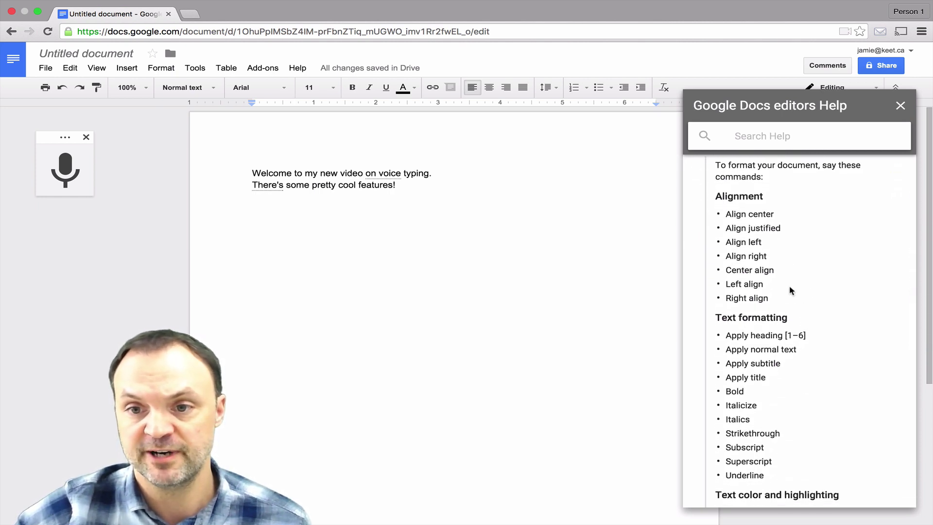
pyautogui.scroll(-3, 805, 280)
pyautogui.scroll(-4, 796, 313)
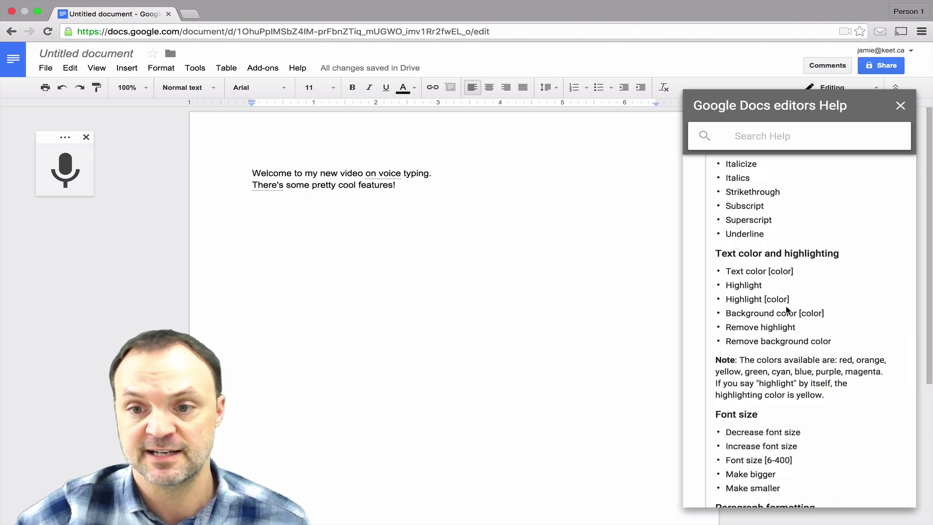
pyautogui.scroll(-3, 790, 314)
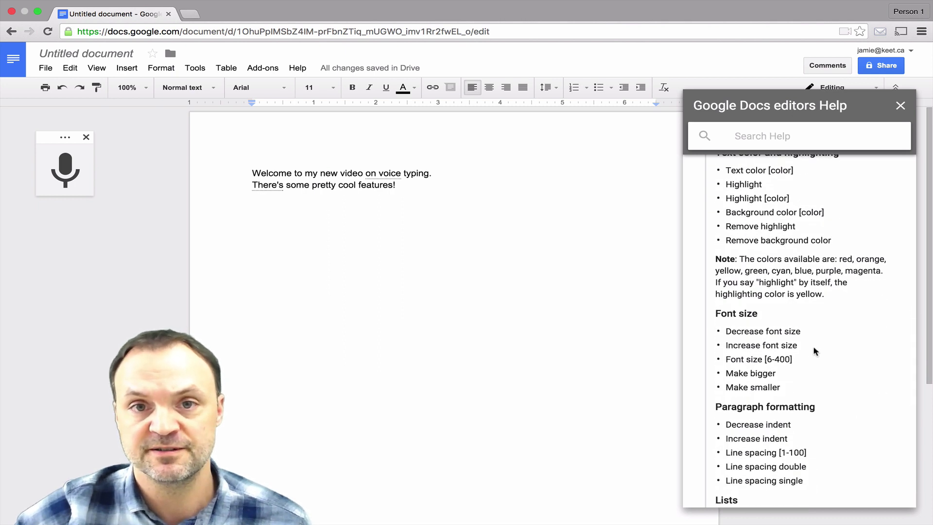
pyautogui.scroll(-3, 823, 360)
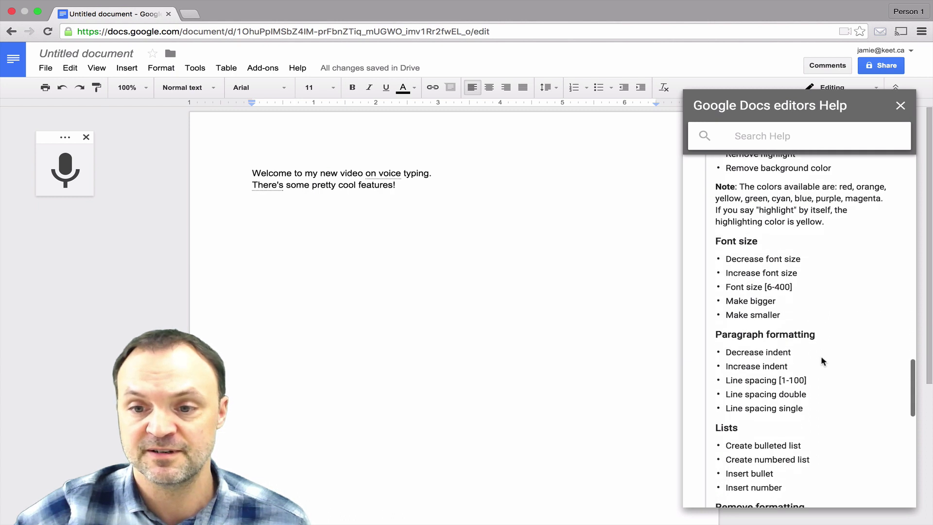
pyautogui.scroll(2, 823, 361)
pyautogui.scroll(2, 822, 361)
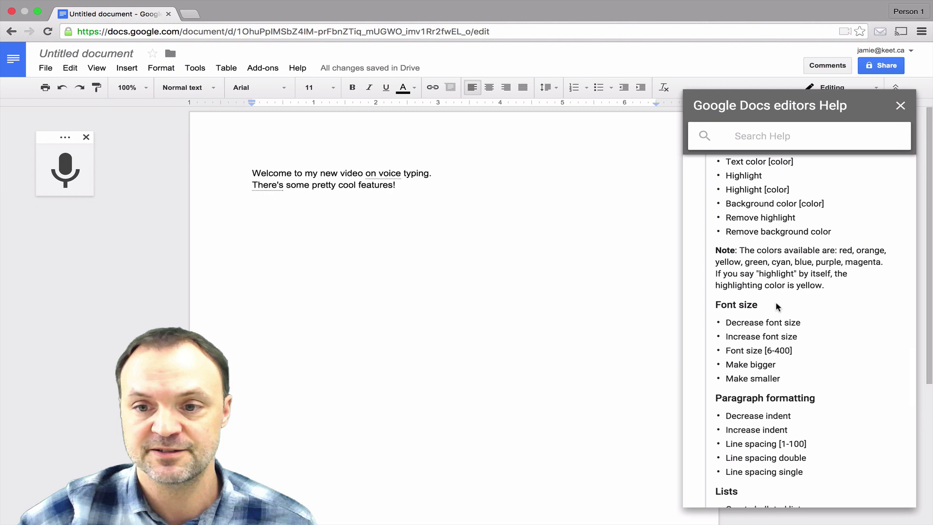
pyautogui.scroll(1, 775, 306)
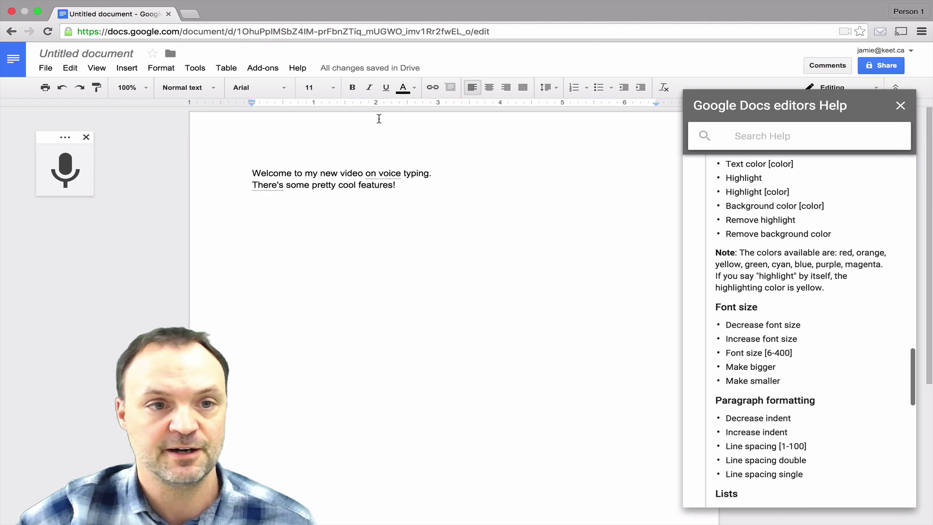
pyautogui.click(65, 168)
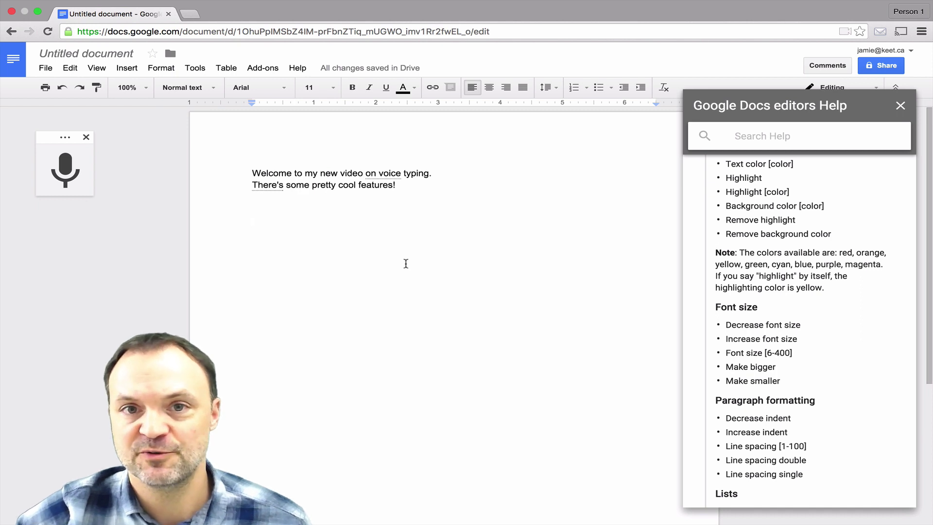
pyautogui.scroll(-3, 803, 303)
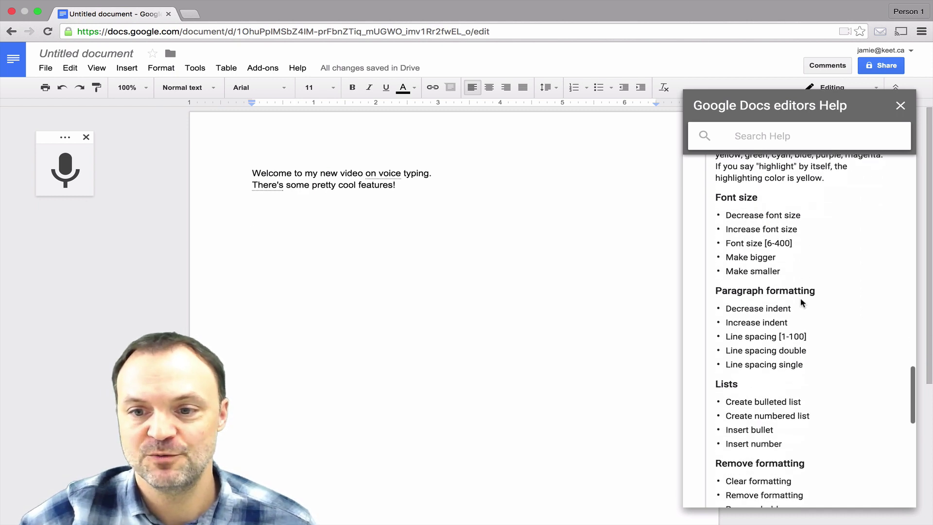
pyautogui.scroll(-3, 802, 303)
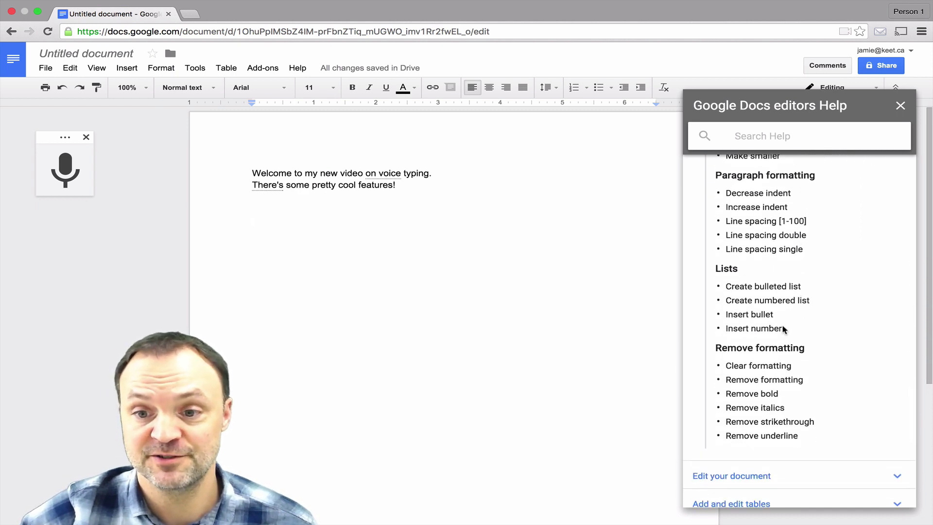
pyautogui.scroll(-2, 783, 329)
pyautogui.scroll(3, 792, 360)
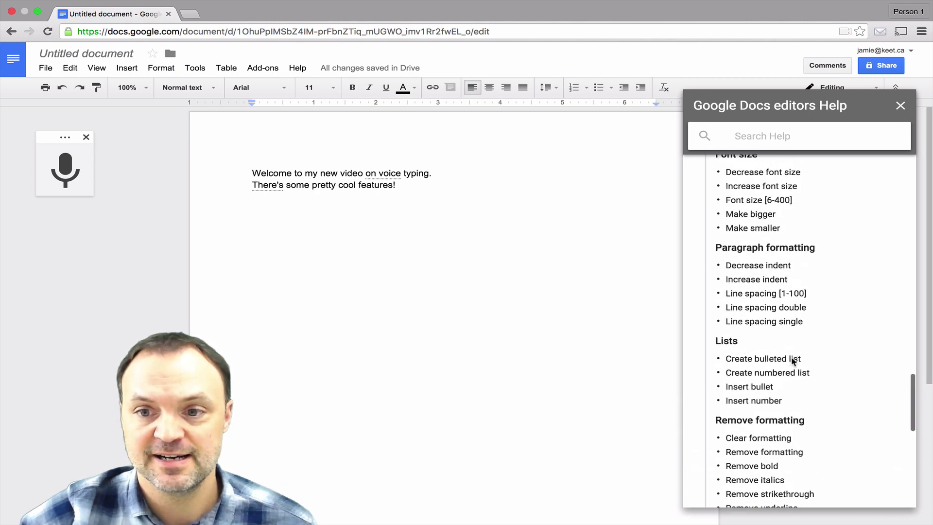
pyautogui.scroll(3, 794, 339)
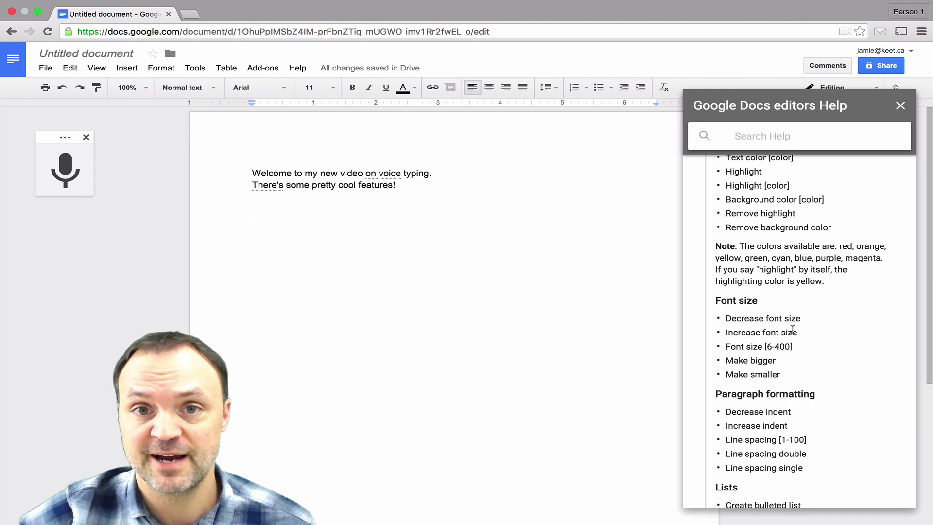
pyautogui.scroll(2, 792, 331)
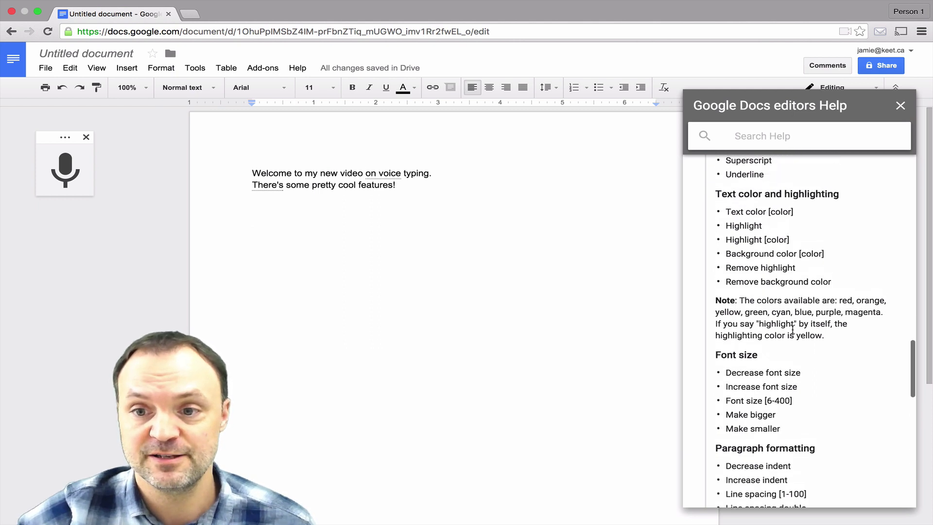